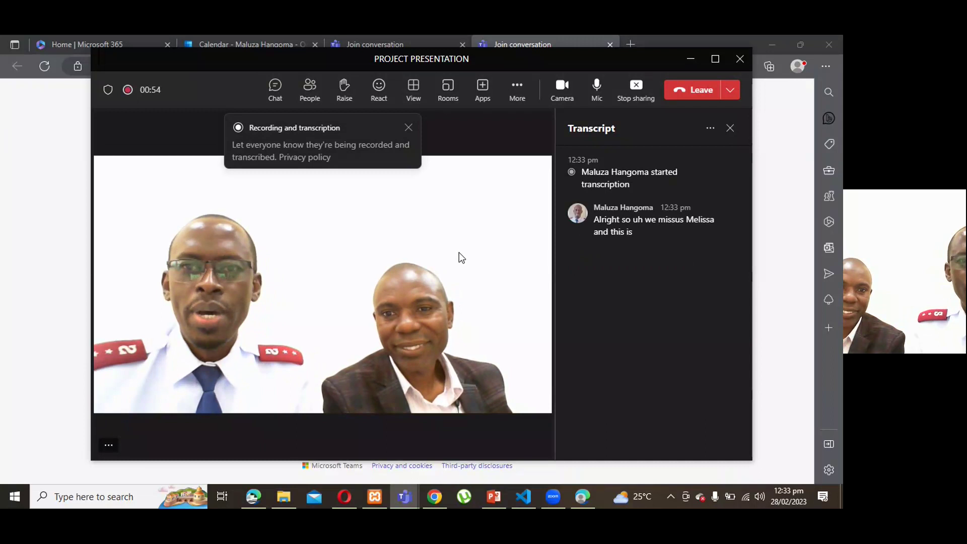
- Dismiss the recording notice and minimize the Teams meeting and chat windows to reveal the Research Questions slide
left_click(409, 128)
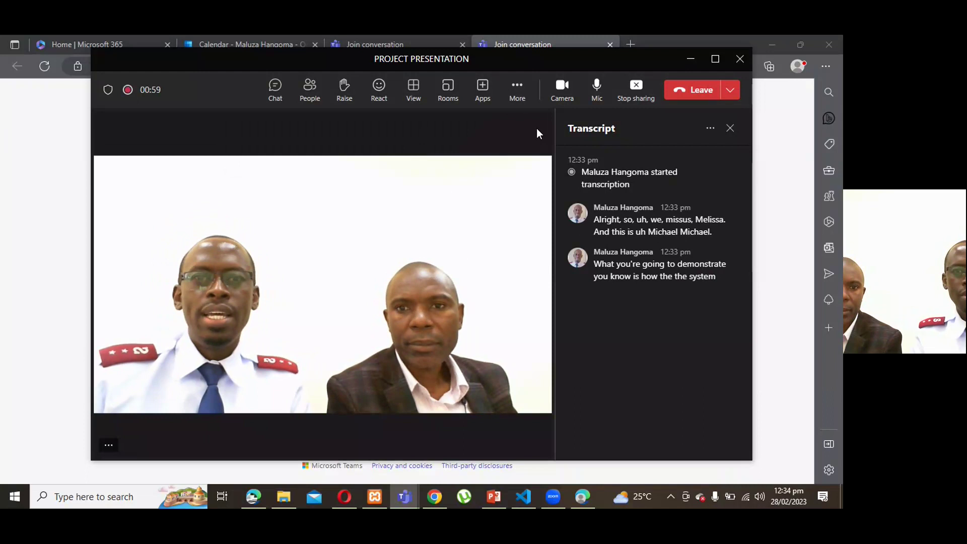
left_click(690, 60)
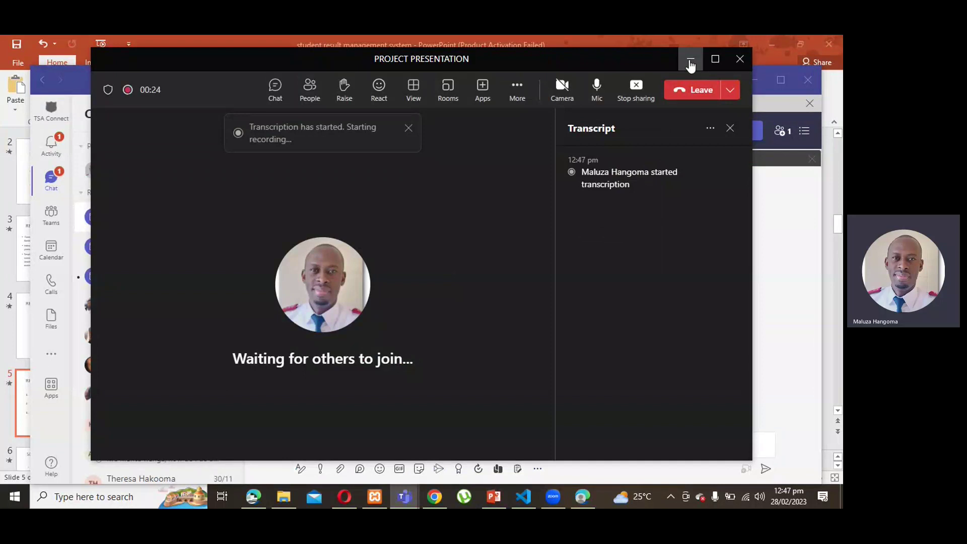
left_click(690, 59)
left_click(752, 79)
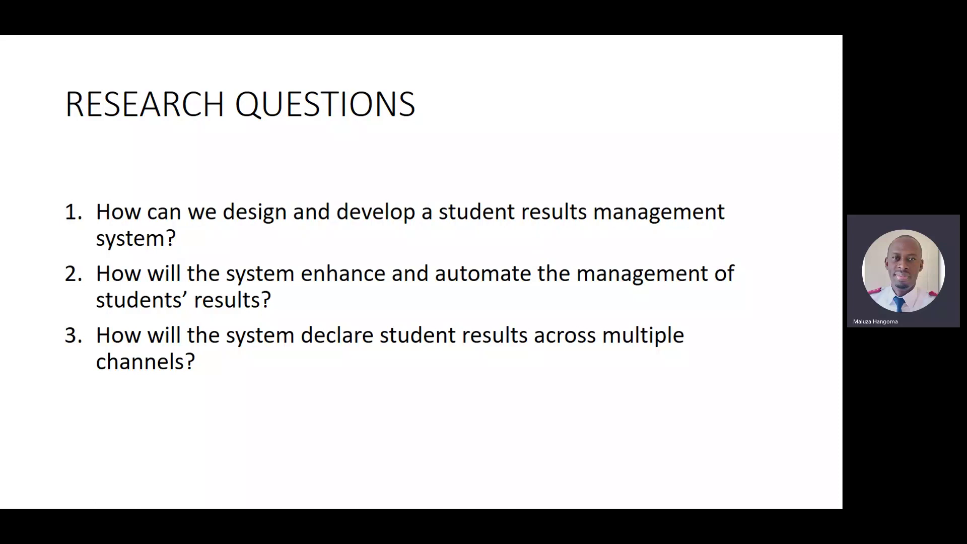
- Advance the slideshow to the Scope of Study slide
key("Right")
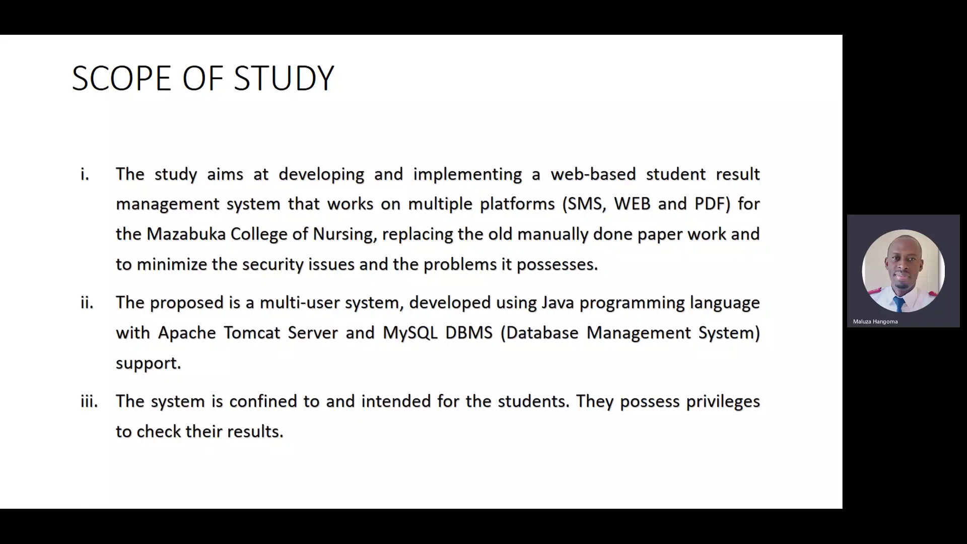
- Switch to the Mazabuka Nursing system in Chrome, return to its home page and sign in as admin
key("alt+Tab")
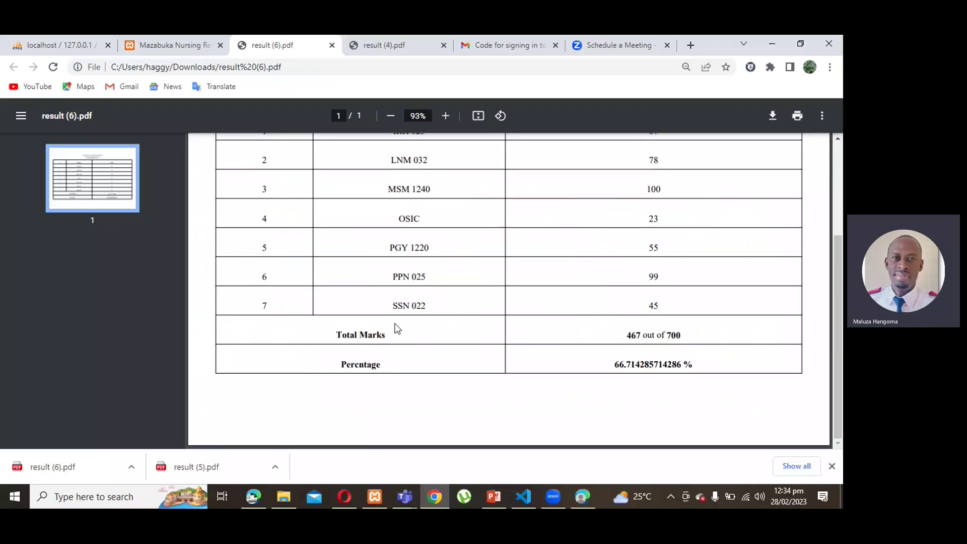
left_click(196, 45)
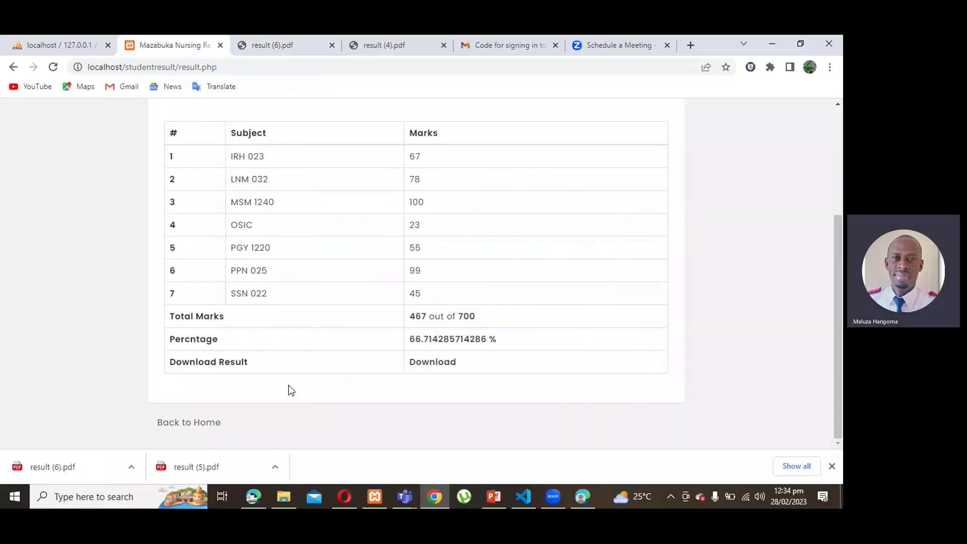
left_click(191, 424)
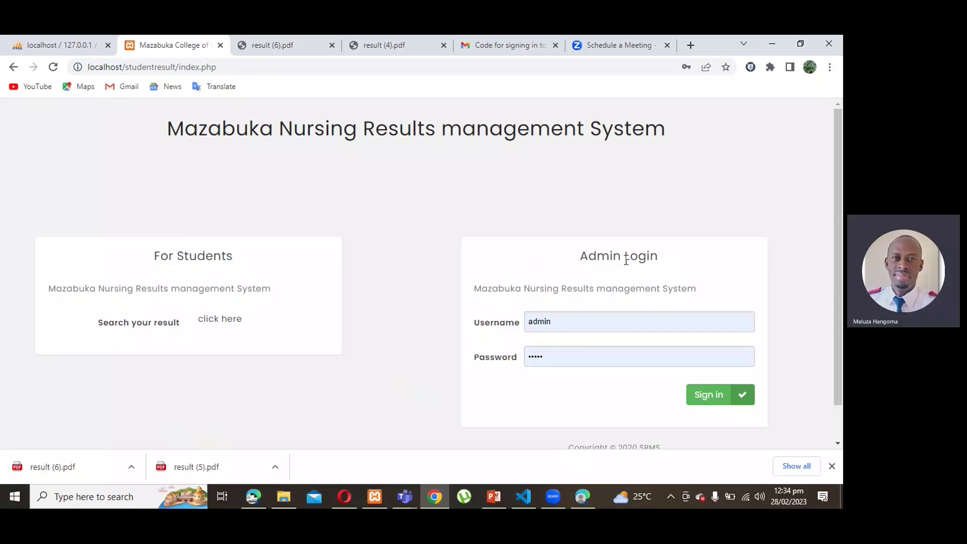
left_click(715, 395)
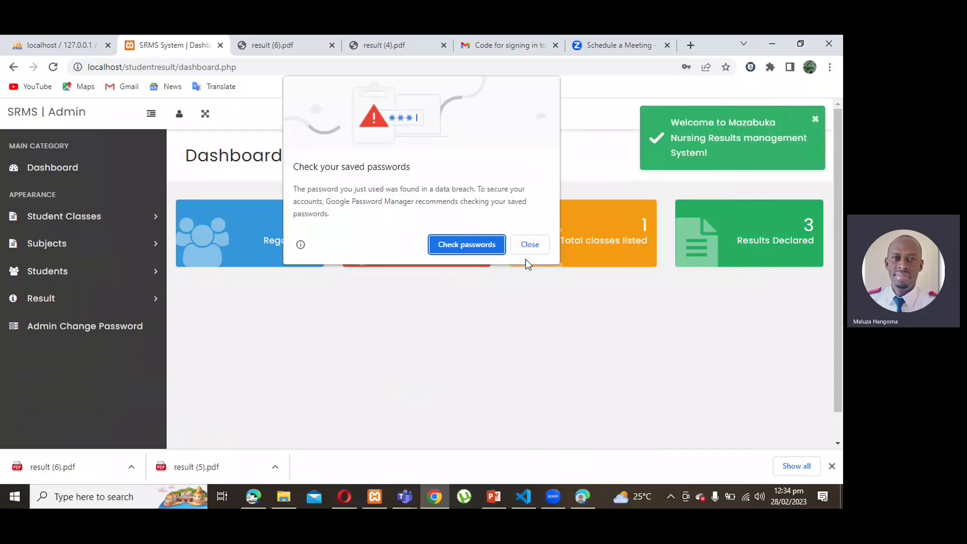
left_click(531, 246)
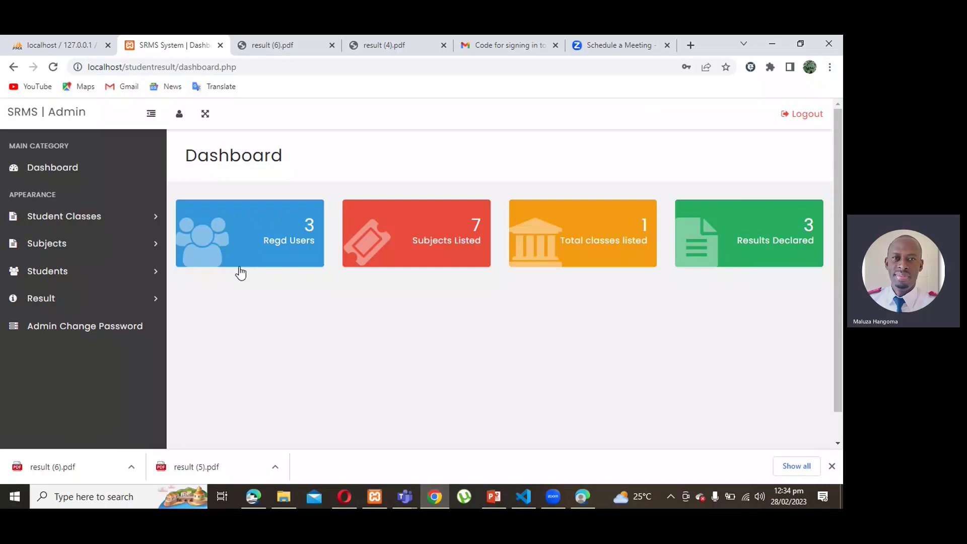
left_click(260, 245)
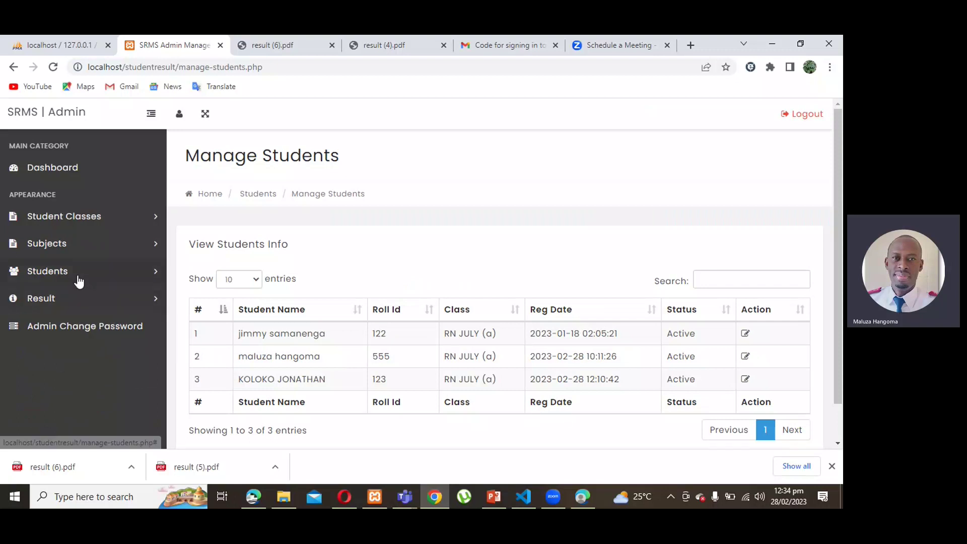
left_click(76, 246)
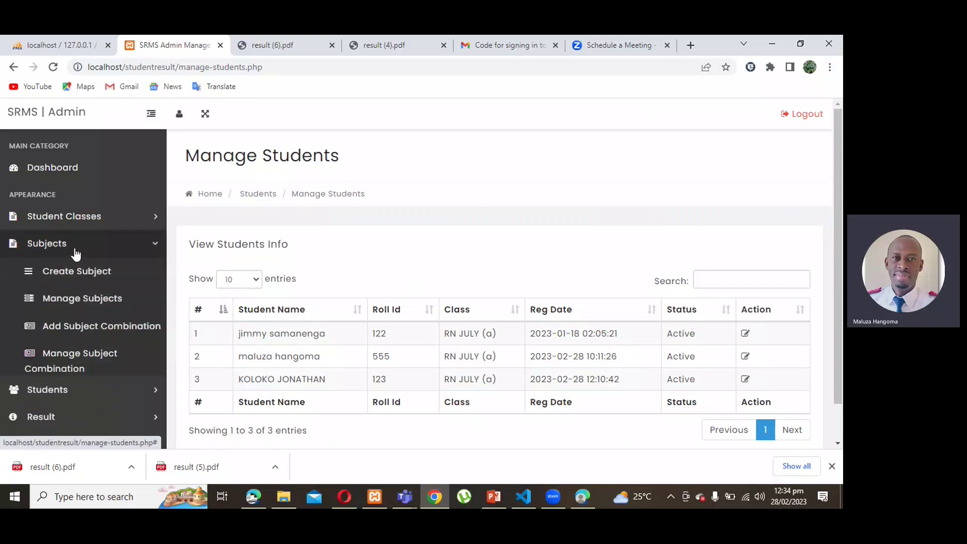
left_click(746, 381)
scroll(476, 363, "down", 3)
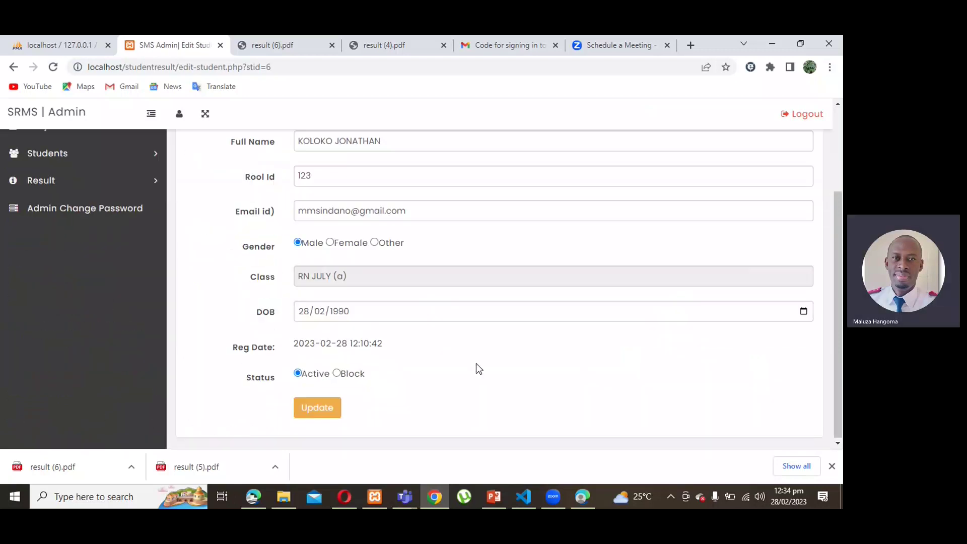
scroll(476, 363, "up", 3)
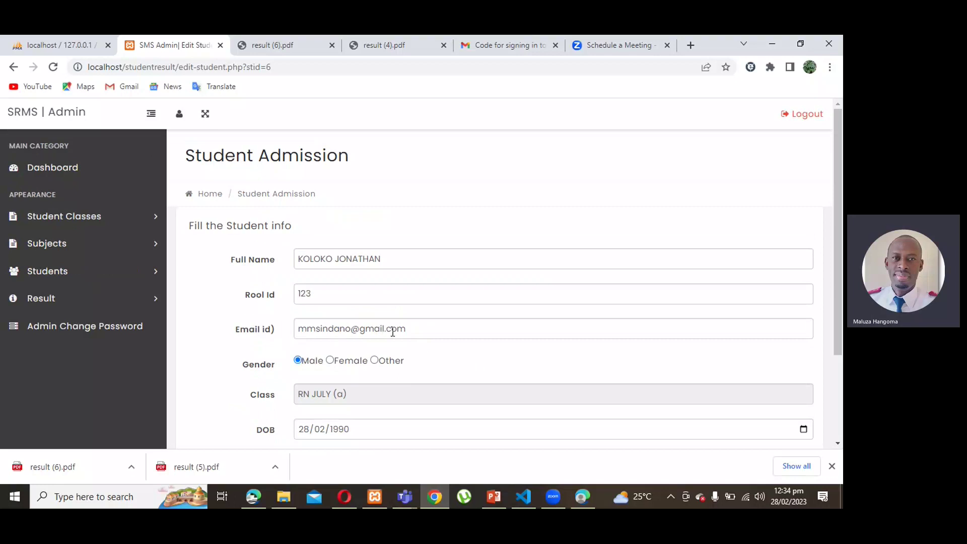
scroll(395, 353, "down", 1)
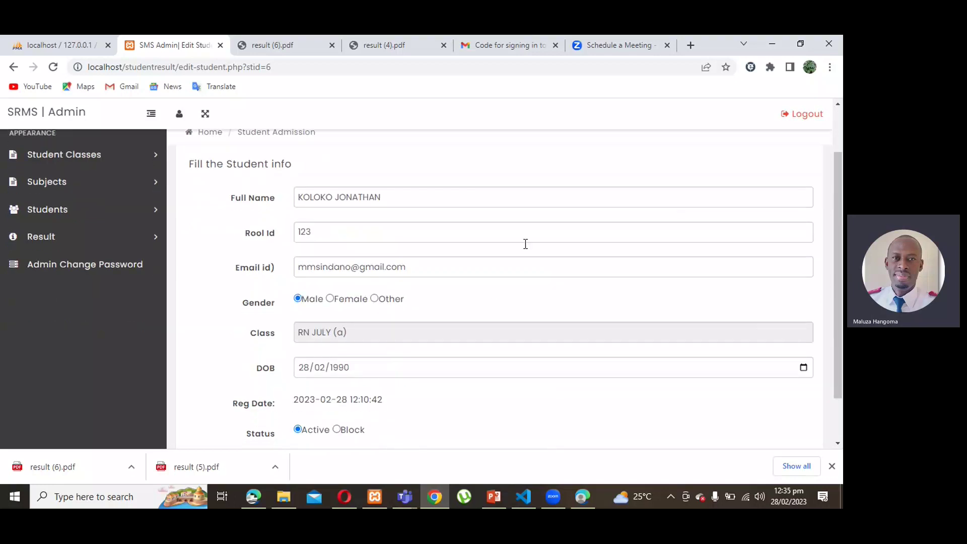
scroll(601, 335, "down", 1)
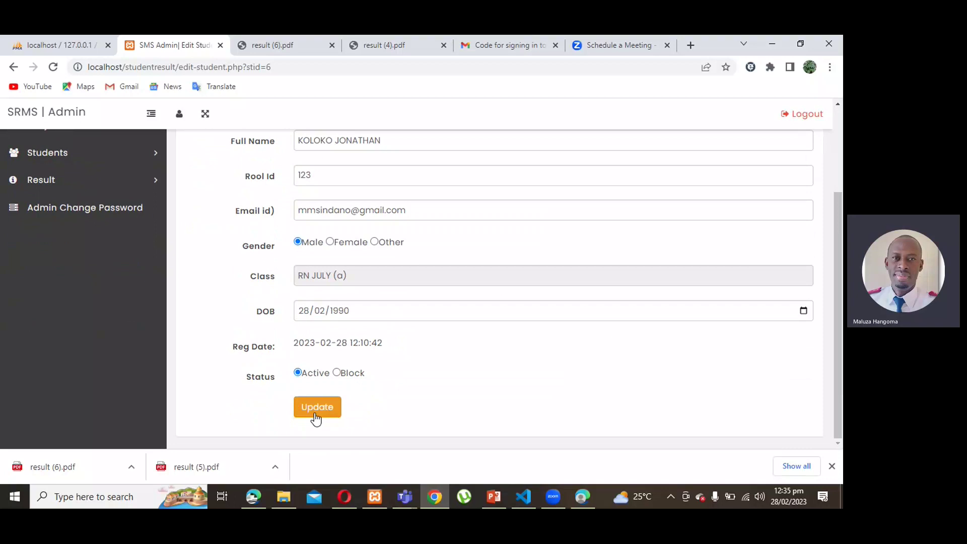
scroll(353, 332, "up", 2)
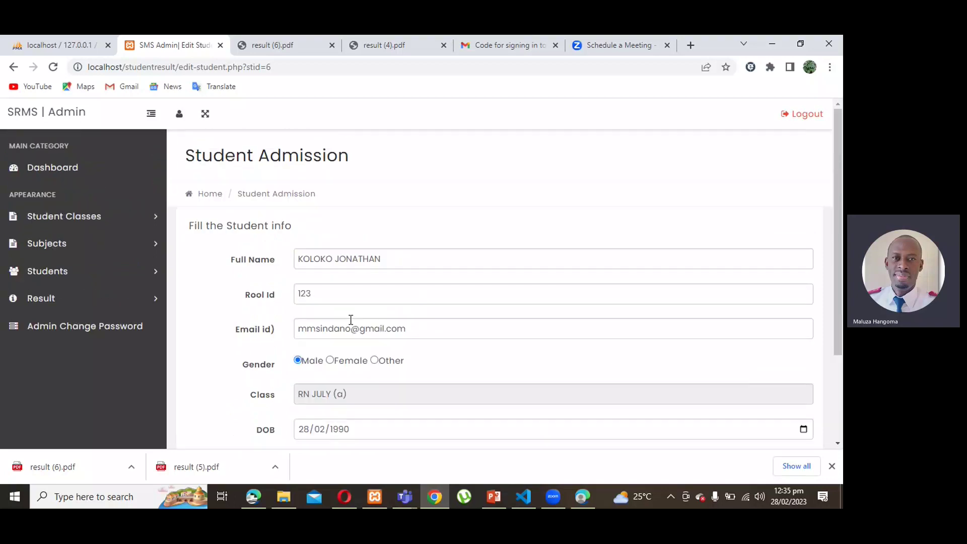
left_click(220, 197)
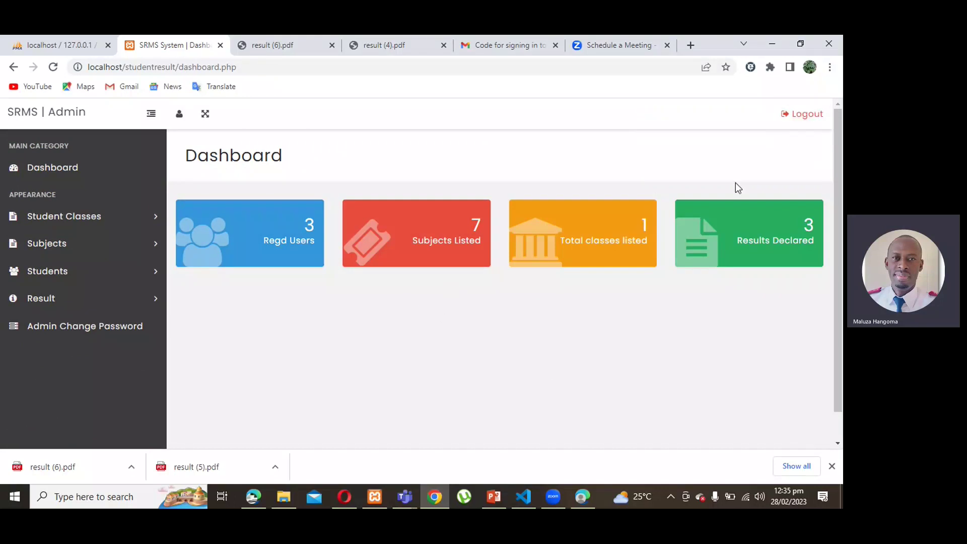
- Log out of admin and search results for roll ID 123 in class RN JULY Section-a
left_click(807, 114)
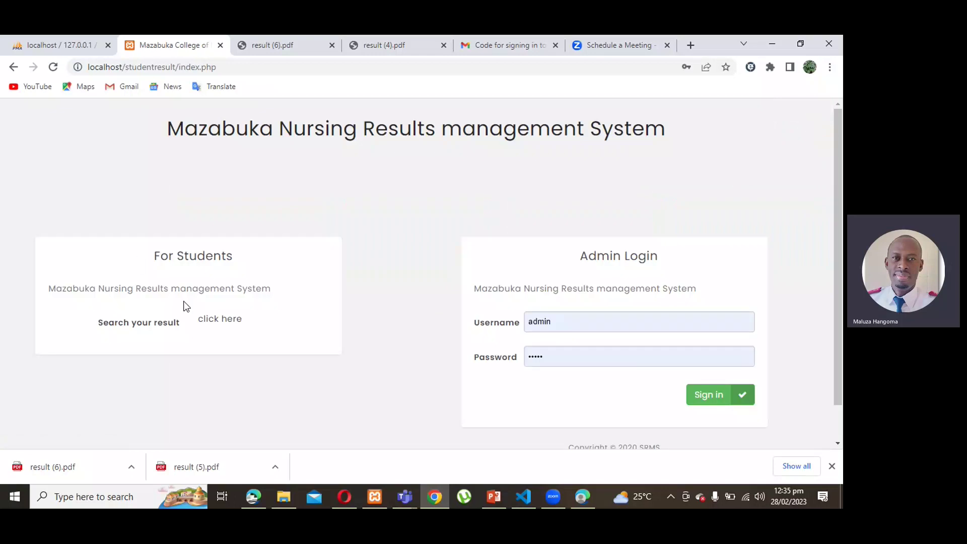
left_click(227, 319)
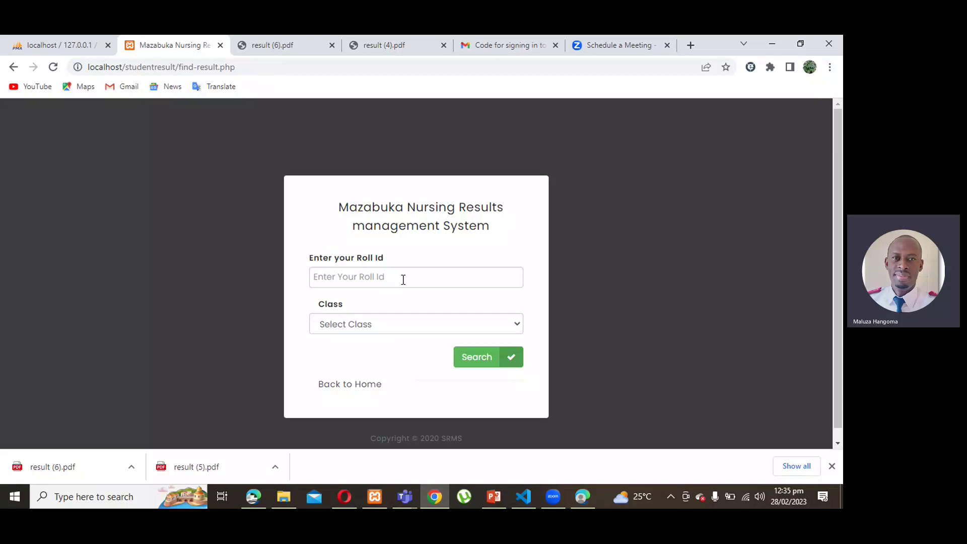
left_click(425, 273)
type("123")
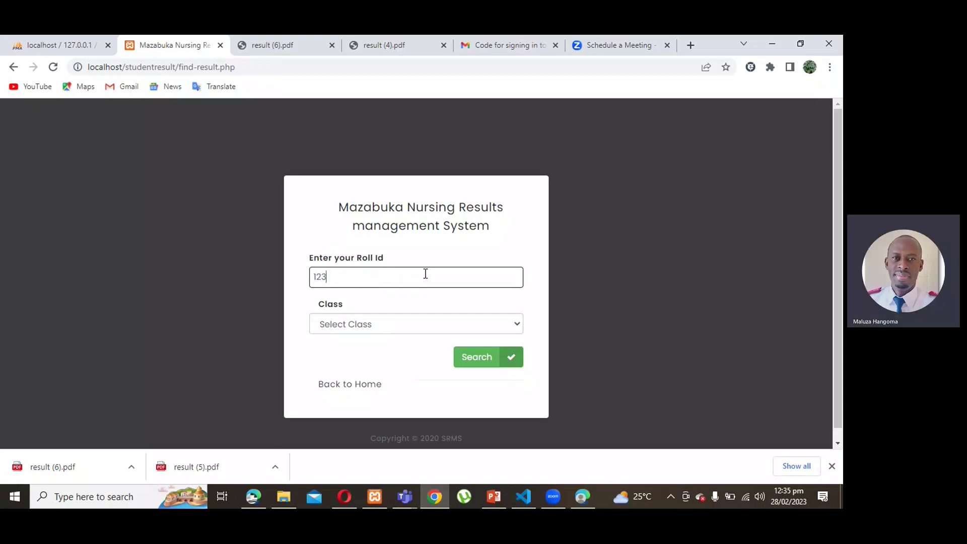
left_click(437, 316)
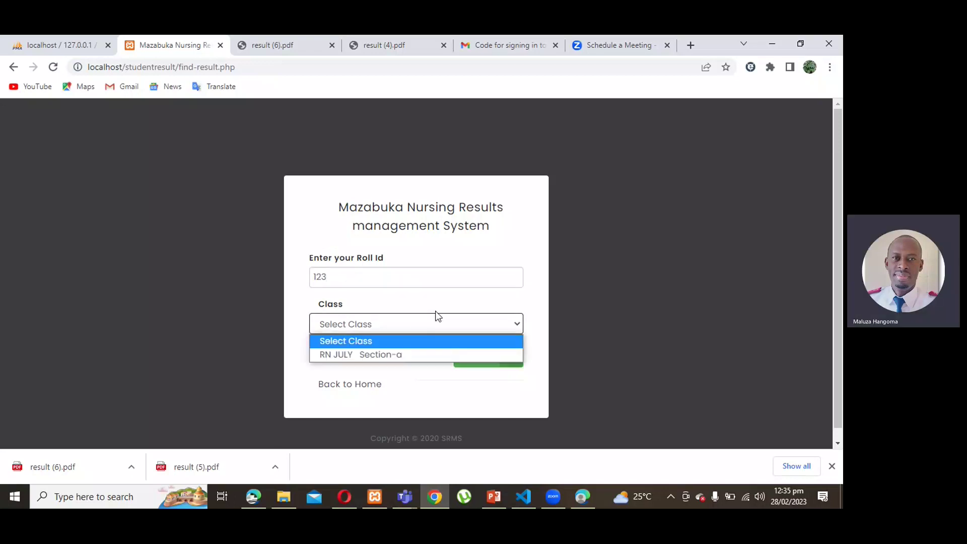
left_click(402, 356)
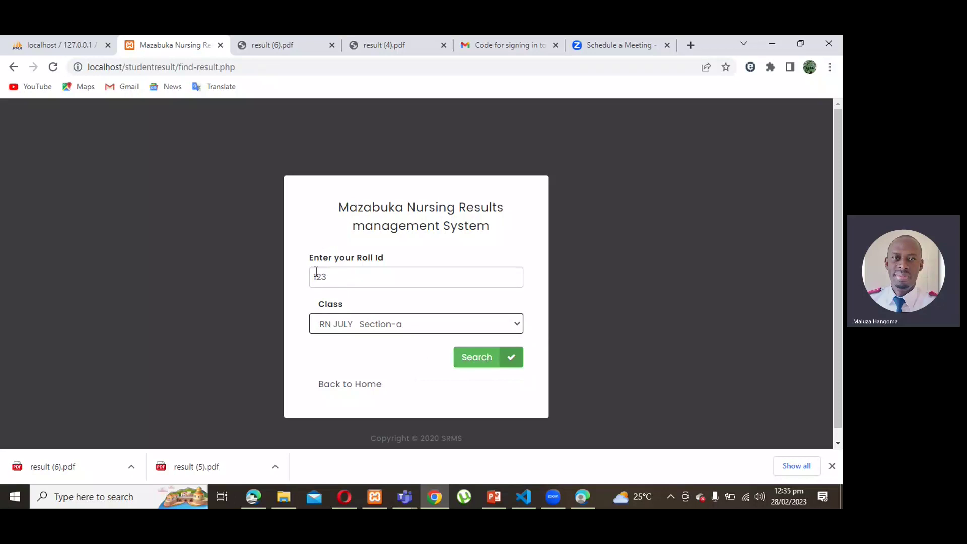
left_click(477, 362)
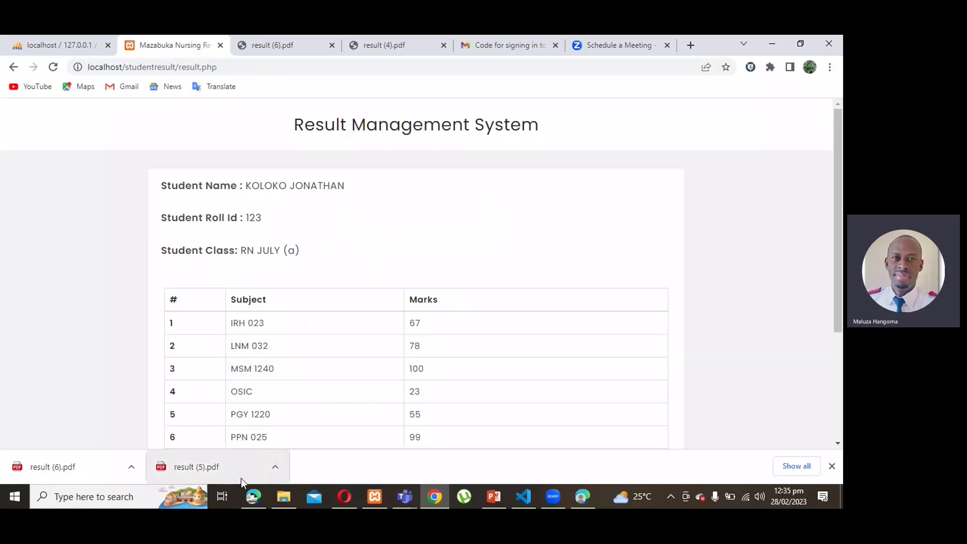
- Download roll 123's result sheet as result (7).pdf from the bottom of the result page
left_click(275, 468)
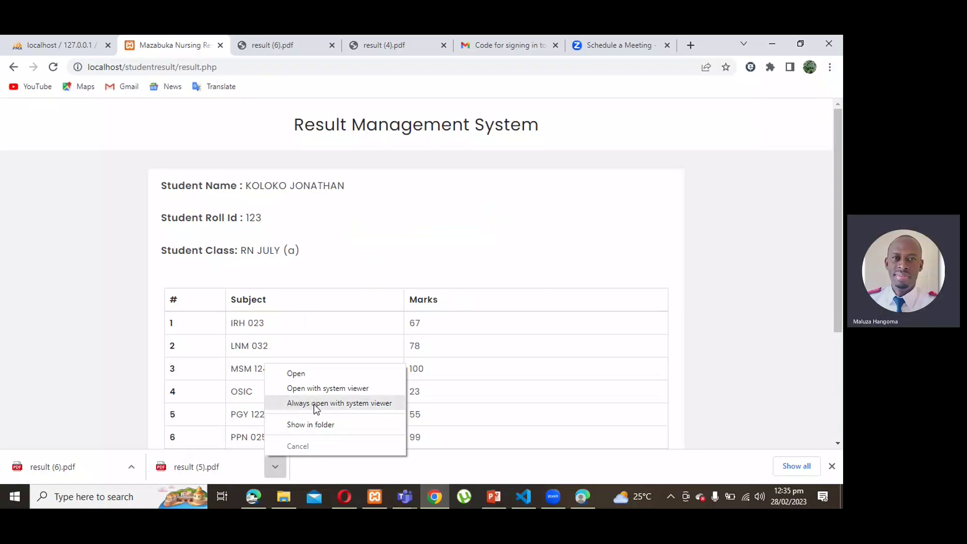
left_click(626, 347)
scroll(594, 324, "down", 3)
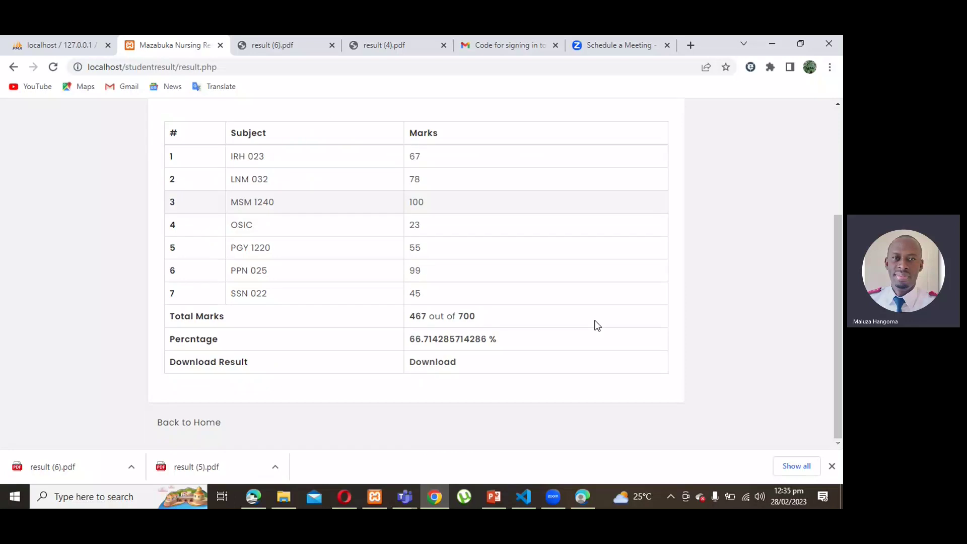
scroll(594, 324, "up", 3)
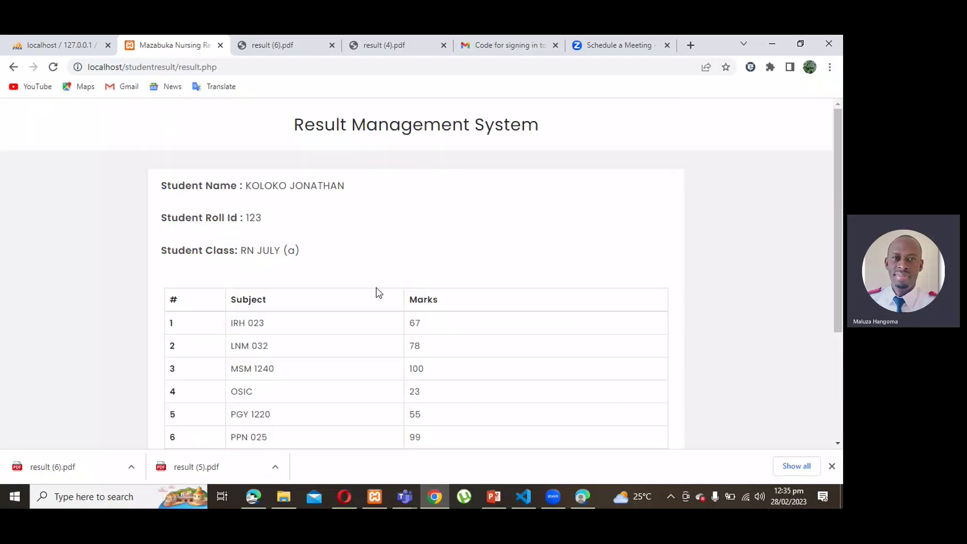
scroll(376, 293, "down", 3)
scroll(376, 290, "up", 3)
scroll(367, 391, "down", 3)
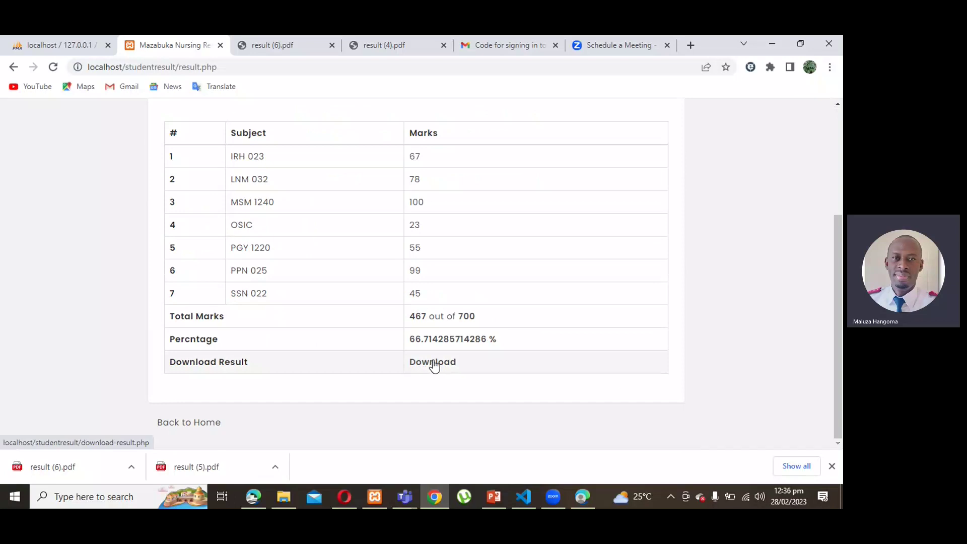
left_click(434, 367)
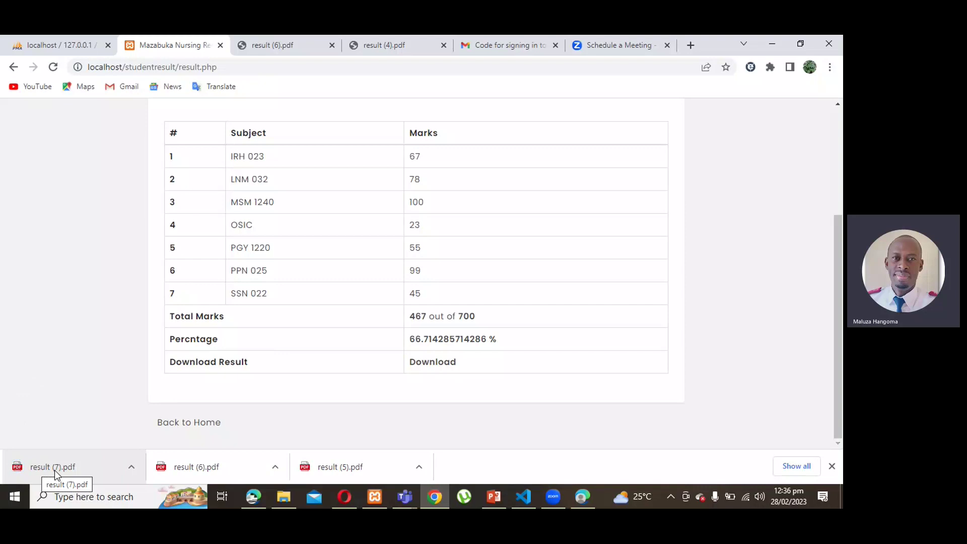
- Open result (7).pdf and scroll through it to confirm the 467 of 700 total marks
left_click(55, 471)
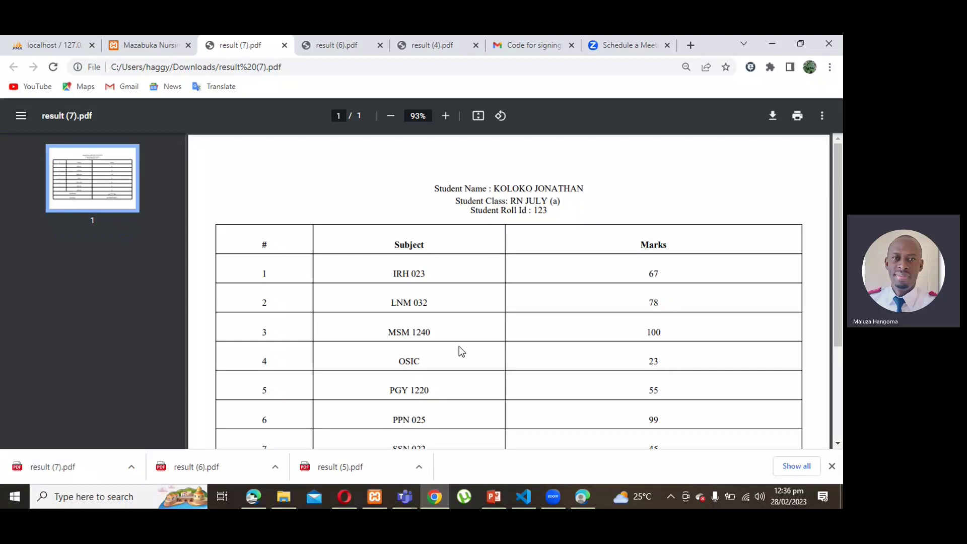
scroll(523, 300, "down", 3)
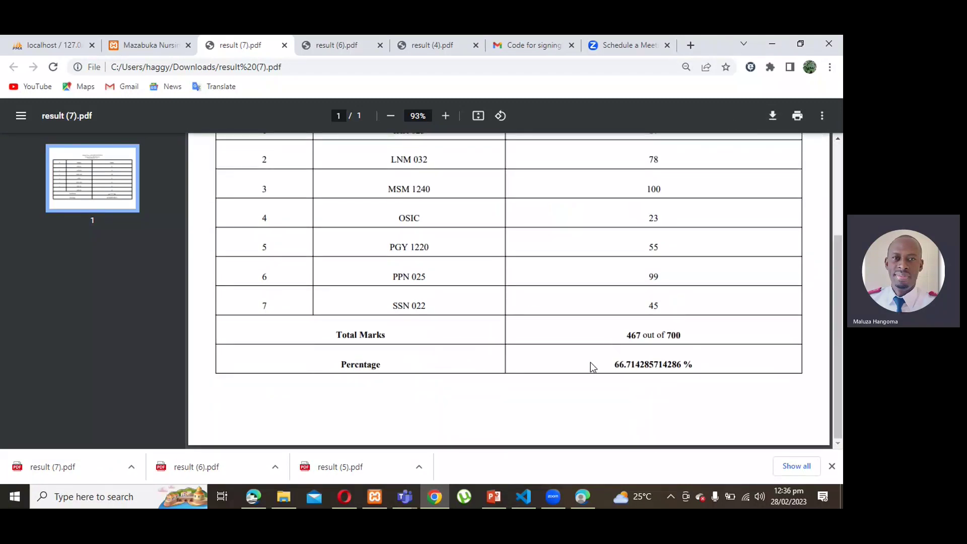
scroll(590, 362, "up", 3)
scroll(583, 385, "down", 3)
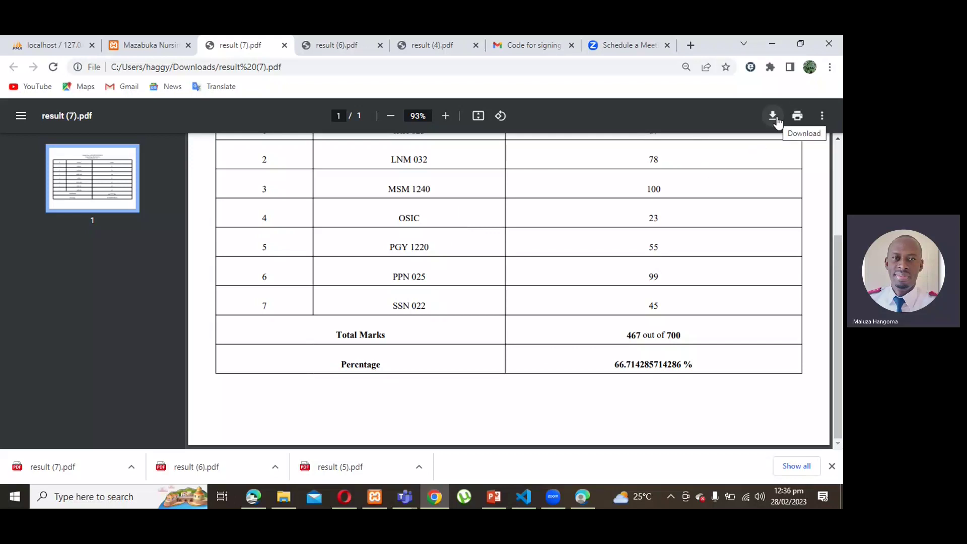
scroll(631, 297, "up", 3)
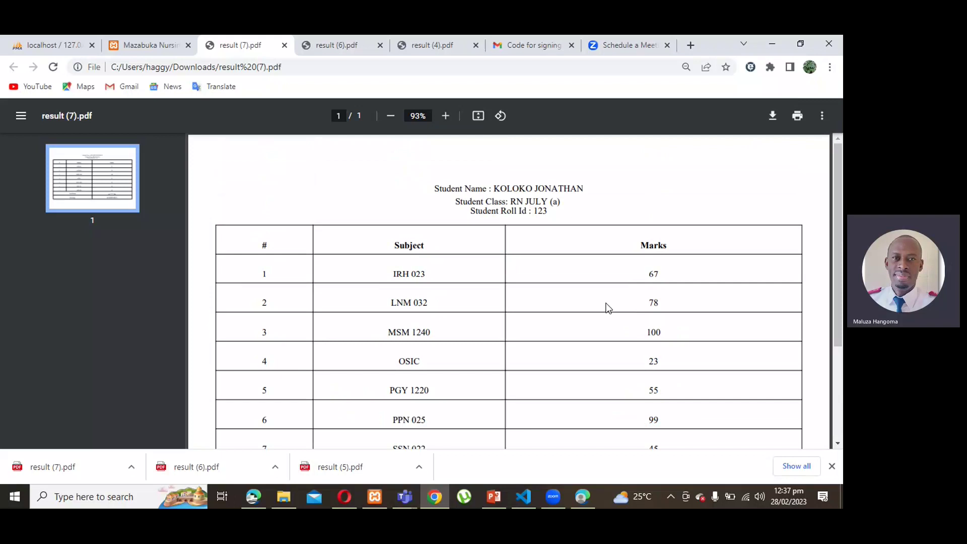